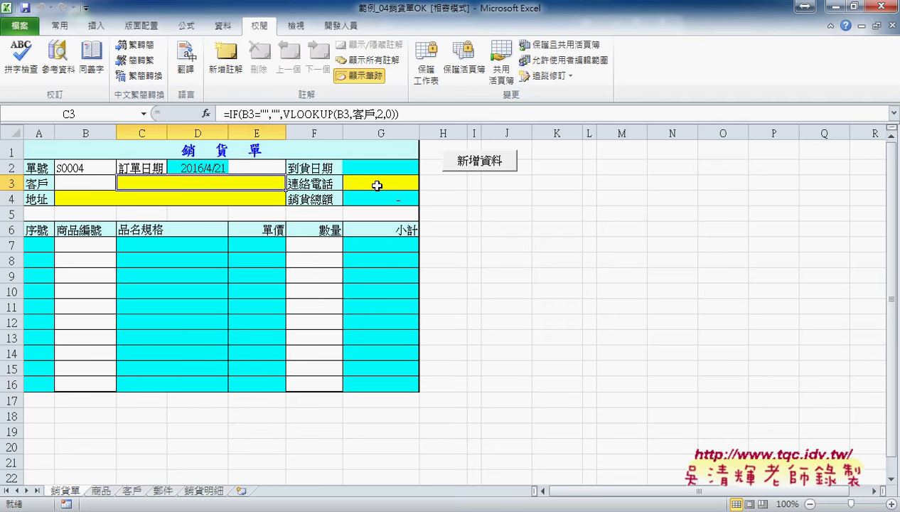
Inspect D2's TODAY order-date formula, marking it with on-screen annotations, then clear them.
left_click(202, 170)
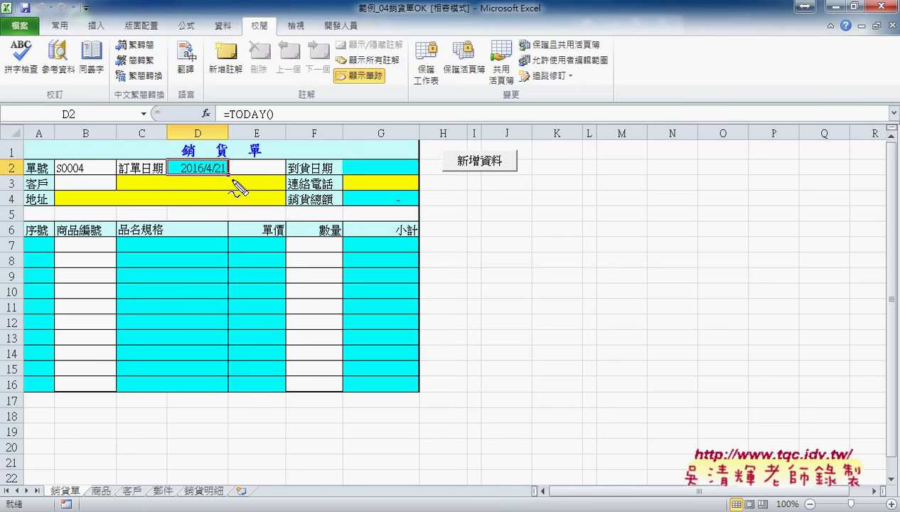
left_click_drag(234, 182, 229, 171)
mouse_move(276, 118)
left_mouse_down()
mouse_move(190, 137)
mouse_move(191, 152)
mouse_move(215, 143)
left_mouse_up()
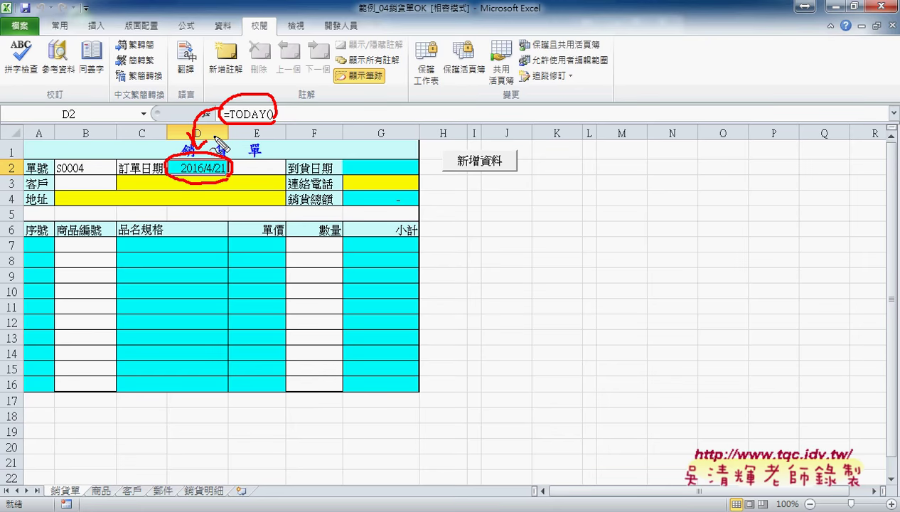
key("Escape")
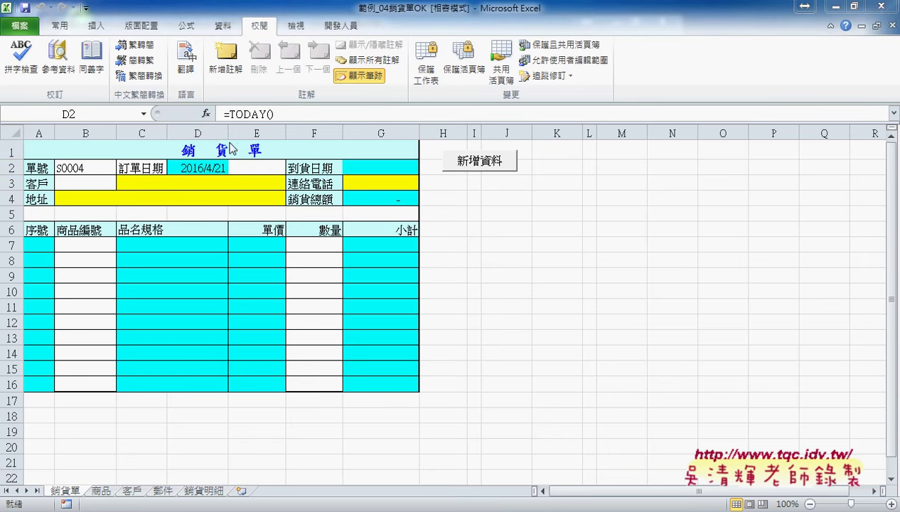
View E2's shipping type choices, closing the list without picking one.
left_click(274, 168)
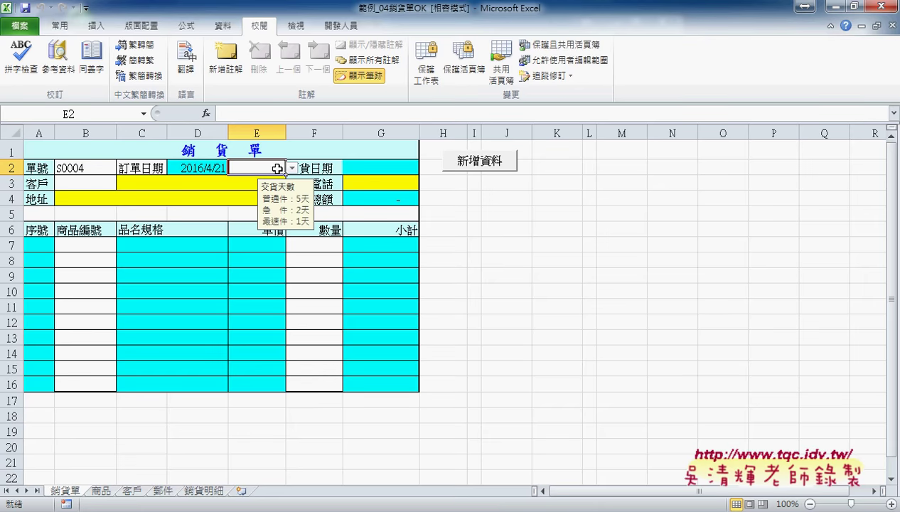
left_click(293, 167)
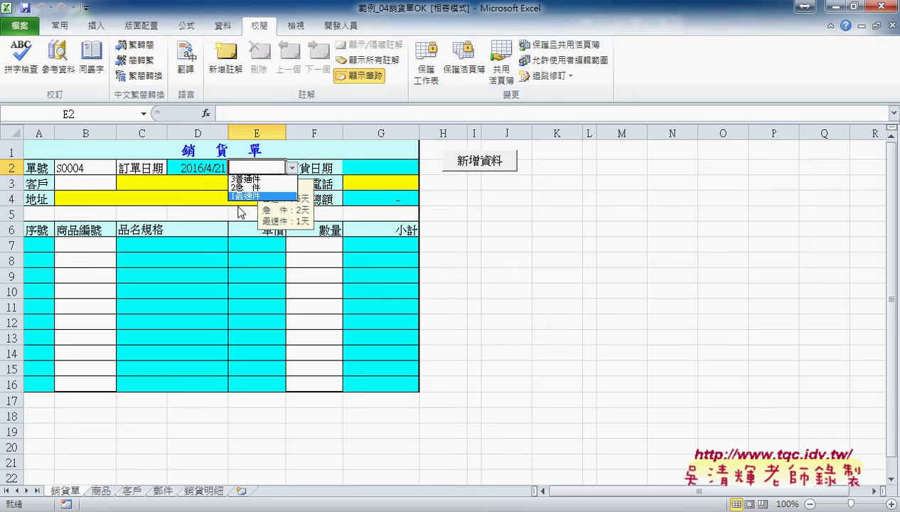
left_click(164, 491)
left_click(163, 491)
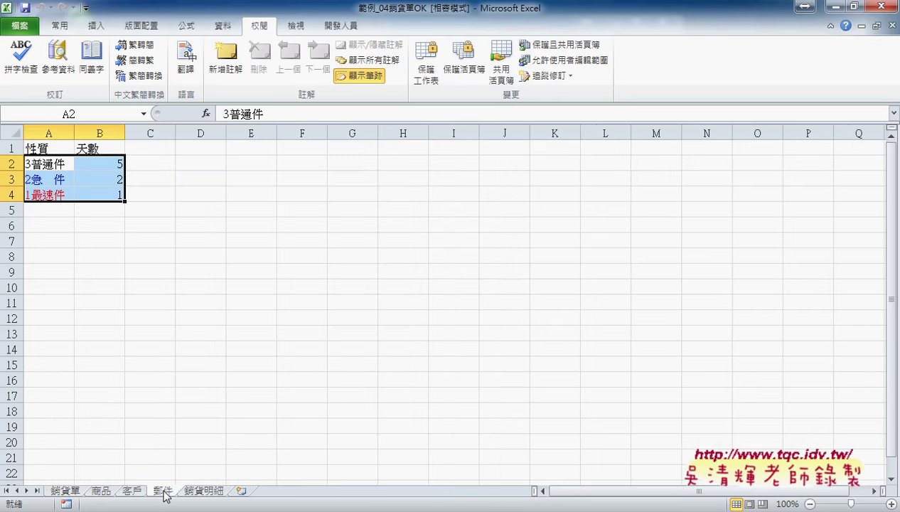
left_click_drag(56, 154, 49, 192)
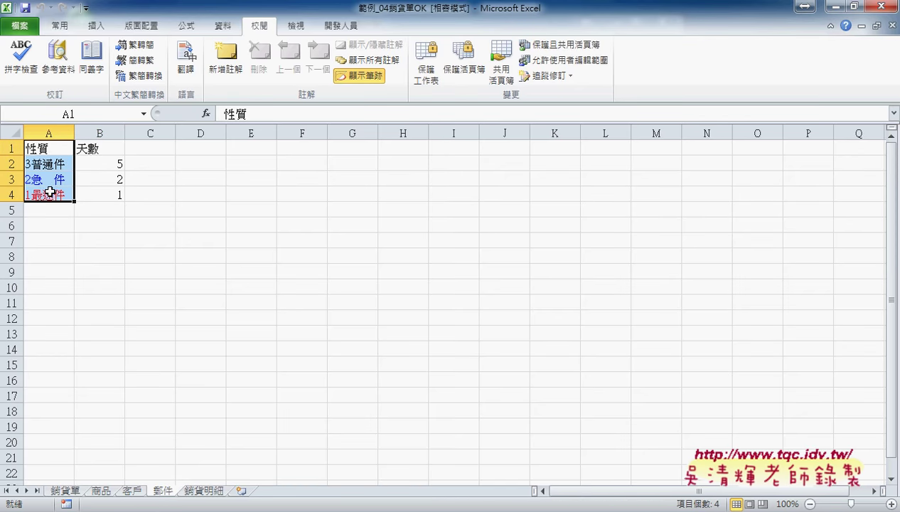
left_click(186, 25)
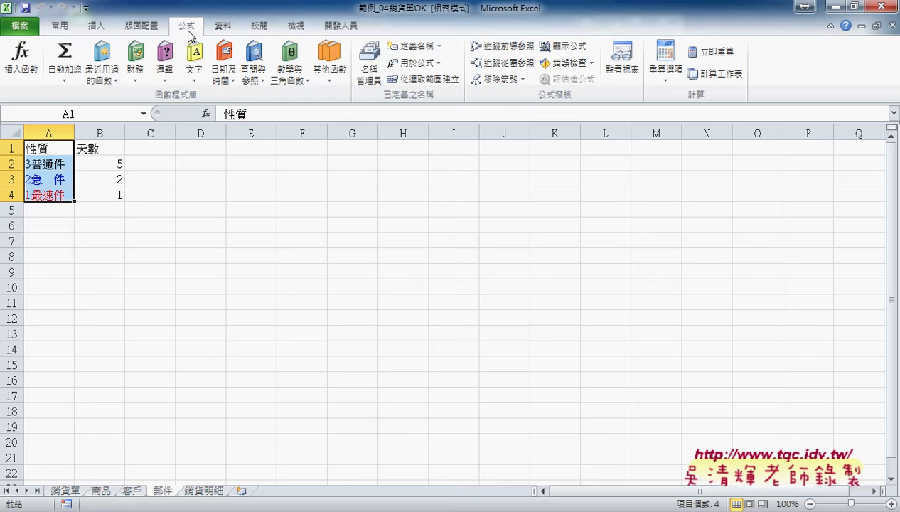
left_click(382, 71)
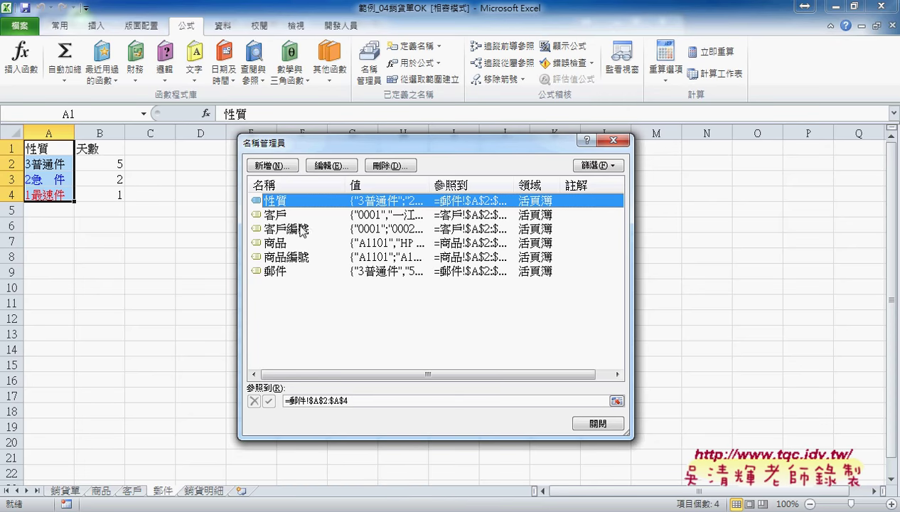
left_click(274, 273)
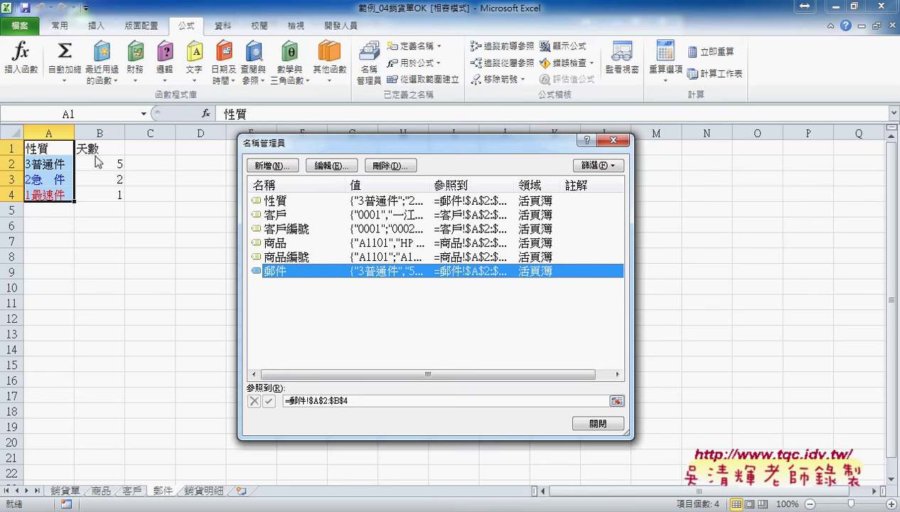
left_click(609, 141)
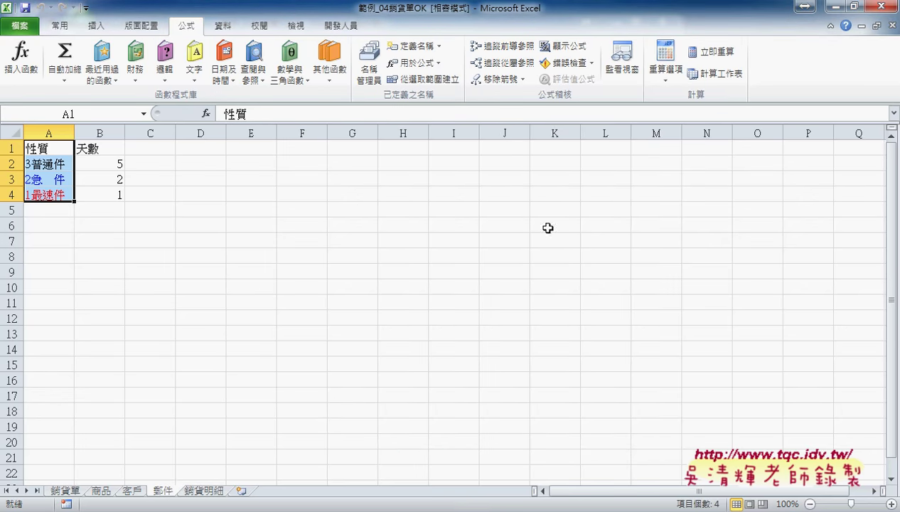
Back on 銷貨單, choose 3普通件 in E2 so G2 shows delivery date 2016/04/28.
left_click(71, 490)
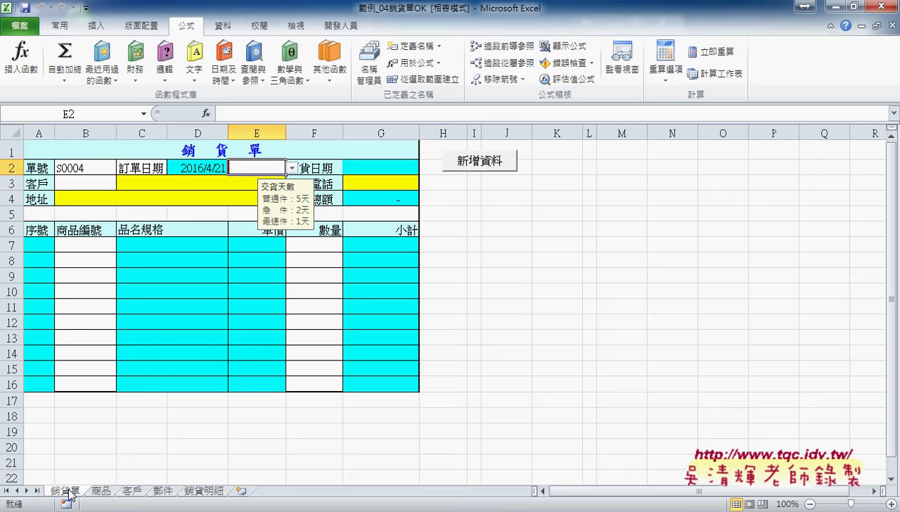
left_click(292, 168)
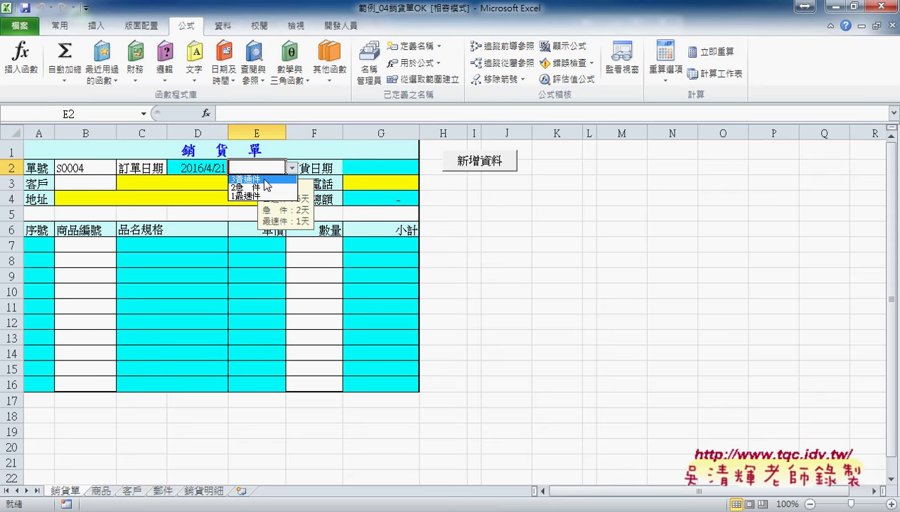
left_click(267, 178)
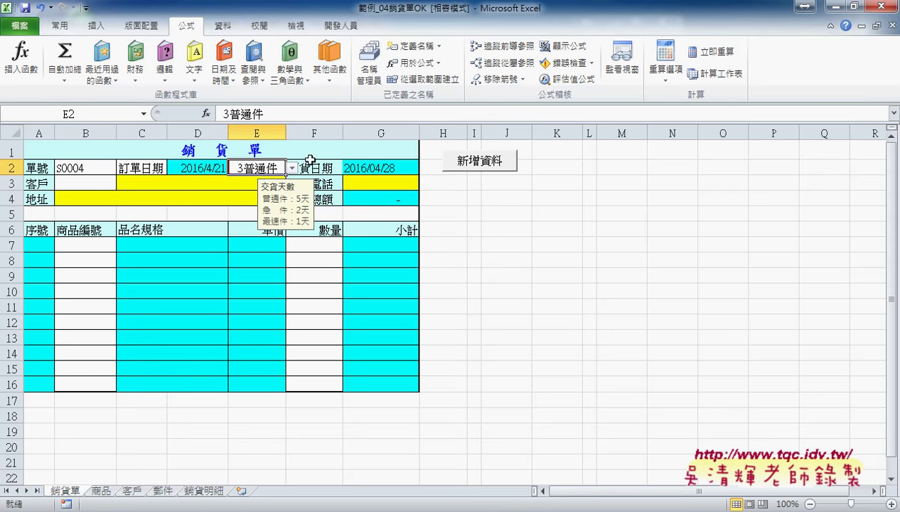
left_click(496, 210)
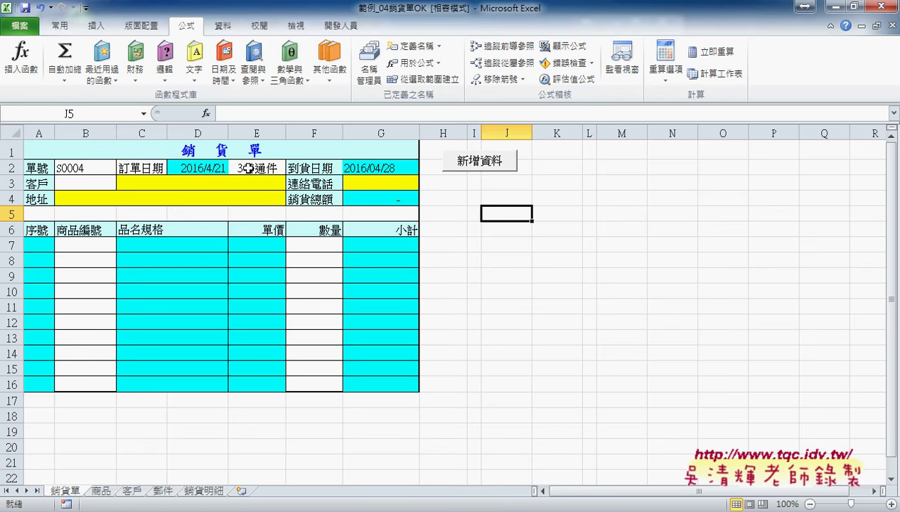
Browse the Date & Time function category in Insert Function for J5.
left_click(206, 113)
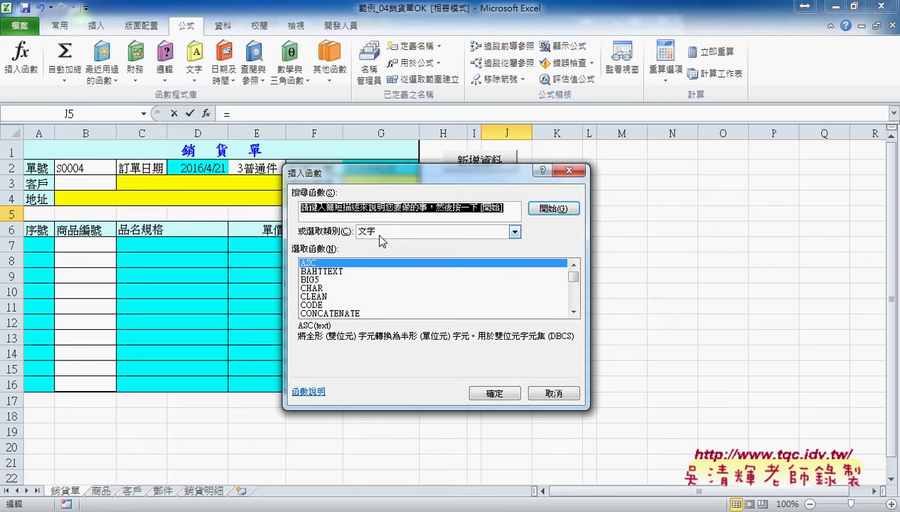
left_click(431, 232)
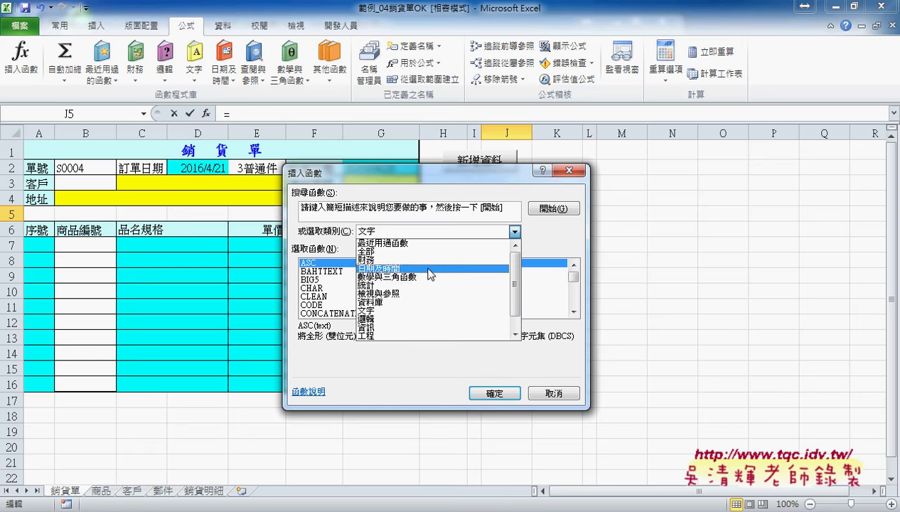
left_click(426, 265)
left_click(574, 312)
left_click(574, 312)
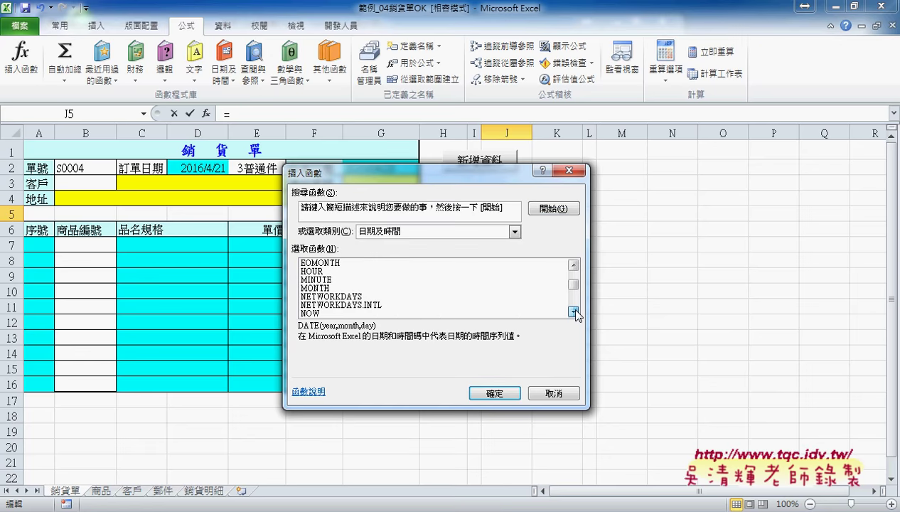
left_click(574, 312)
left_click(574, 311)
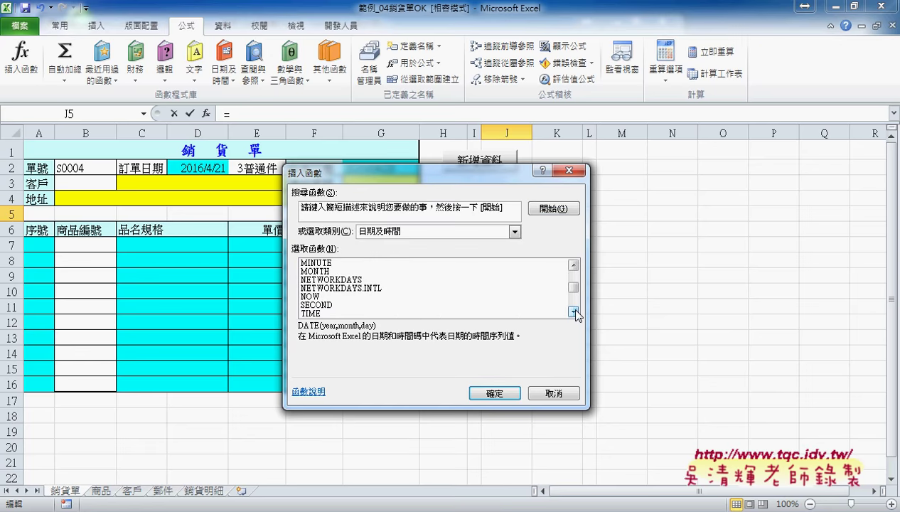
Read the NETWORKDAYS and WORKDAY descriptions, then cancel without inserting a function.
left_click(325, 281)
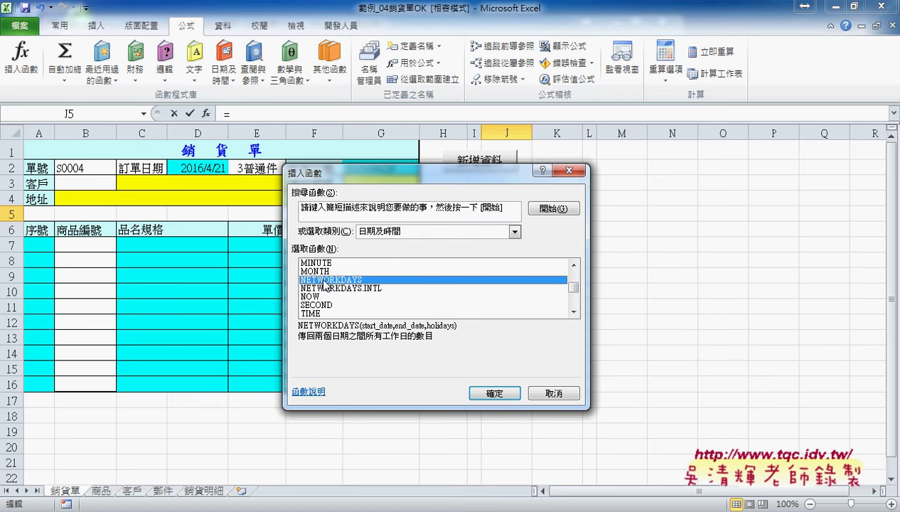
left_click_drag(574, 289, 576, 306)
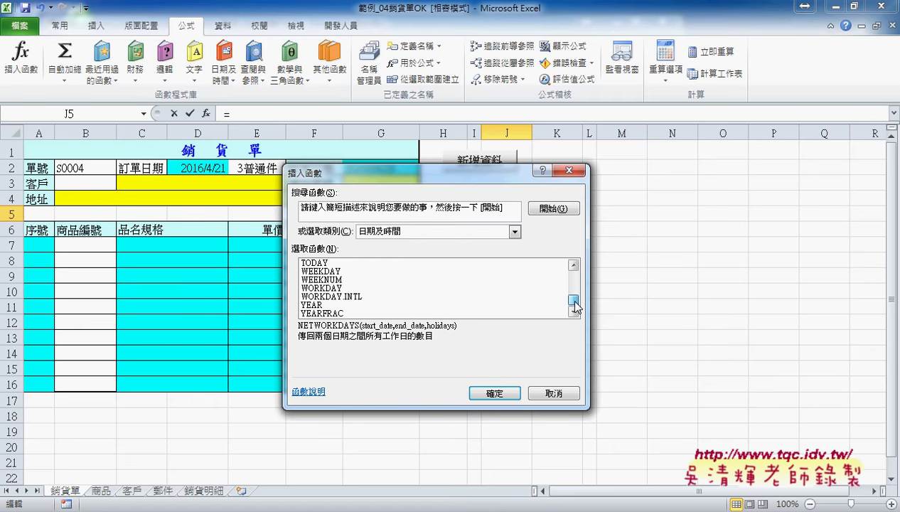
left_click(317, 289)
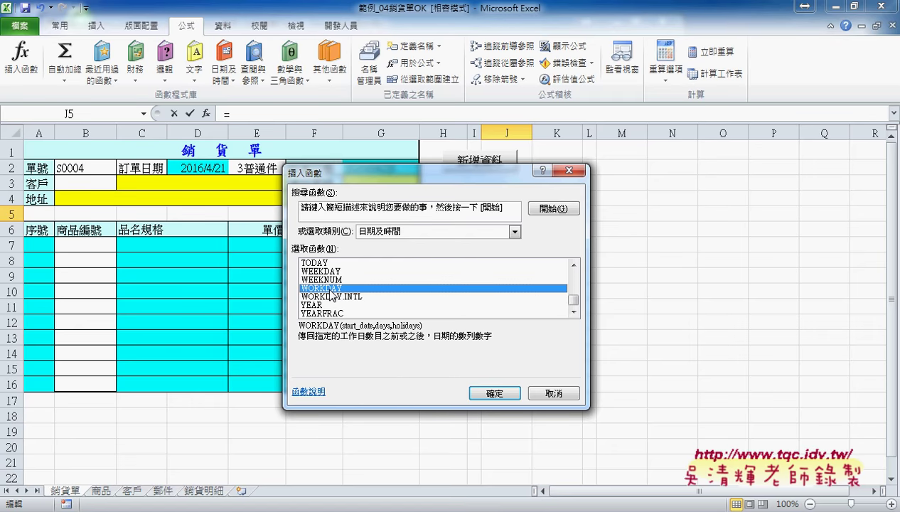
left_click(569, 395)
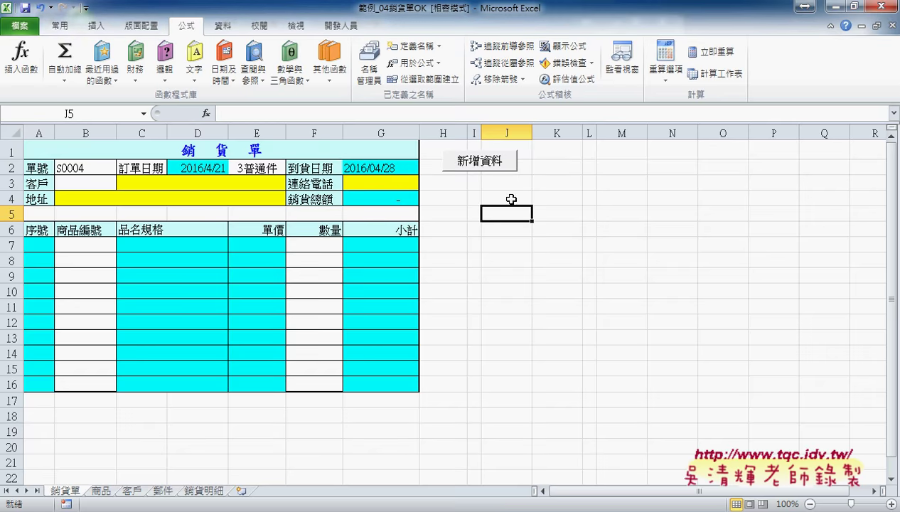
left_click(381, 169)
left_click(222, 113)
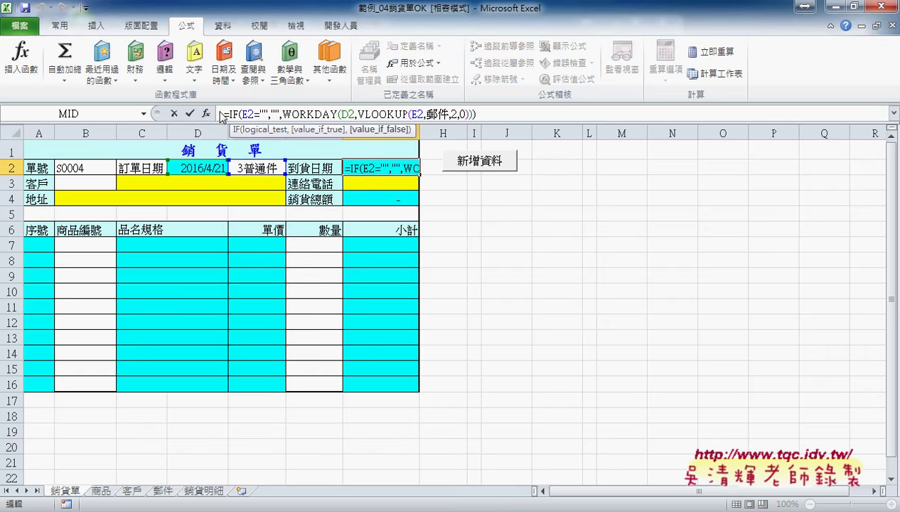
left_click(205, 114)
left_click_drag(410, 201, 618, 195)
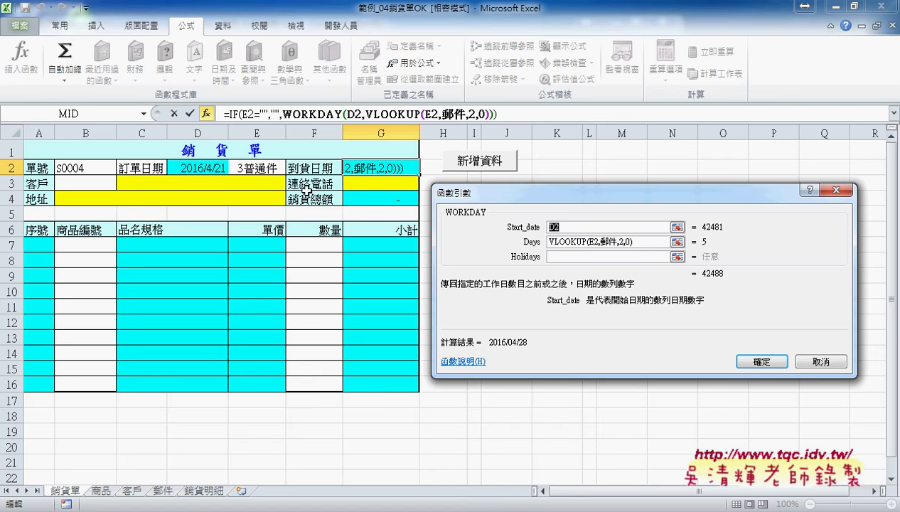
left_click(551, 241)
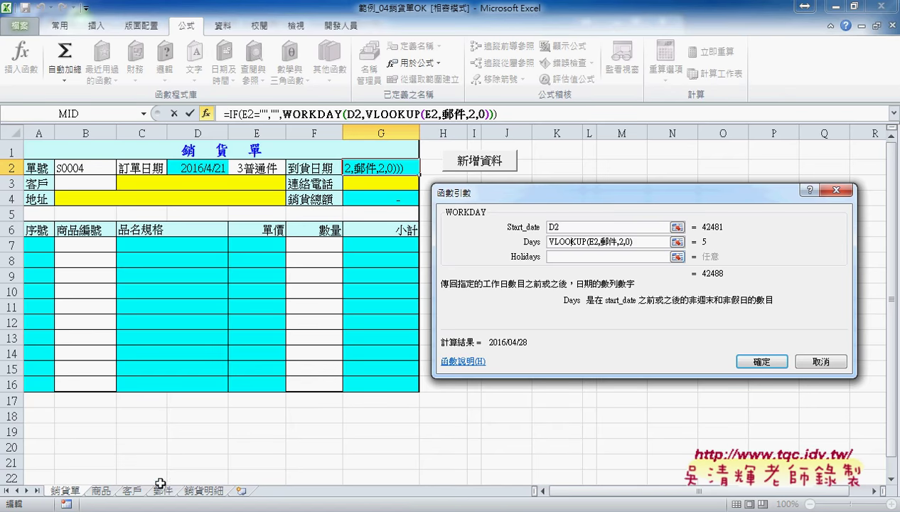
left_click(623, 242)
left_click_drag(632, 242, 550, 241)
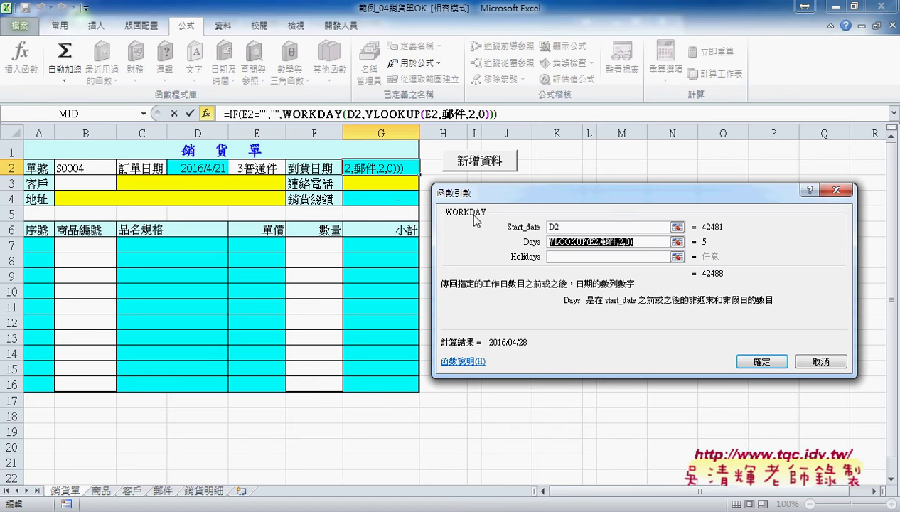
left_click(554, 257)
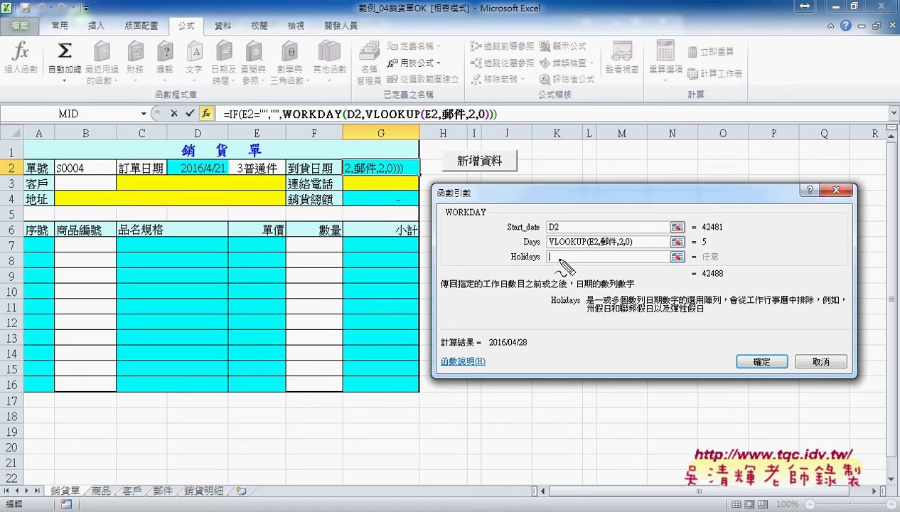
mouse_move(559, 264)
left_mouse_down()
mouse_move(620, 269)
mouse_move(616, 260)
left_mouse_up()
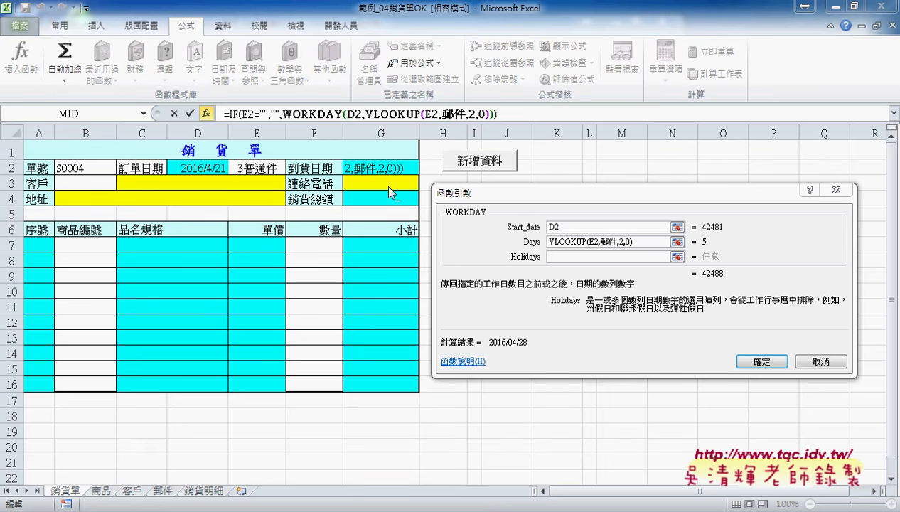
left_click(773, 364)
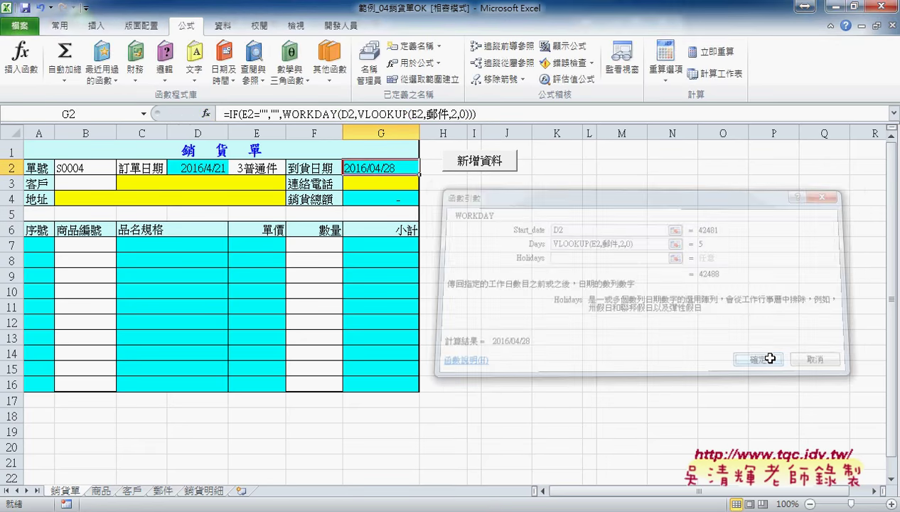
left_click(256, 171)
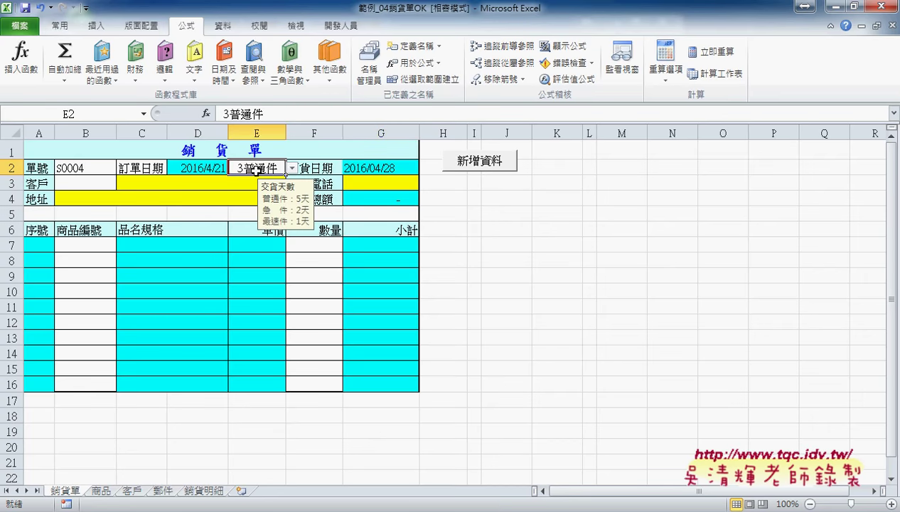
Delete E2's shipping type so G2 goes blank, then show G2's outer IF arguments.
key("Delete")
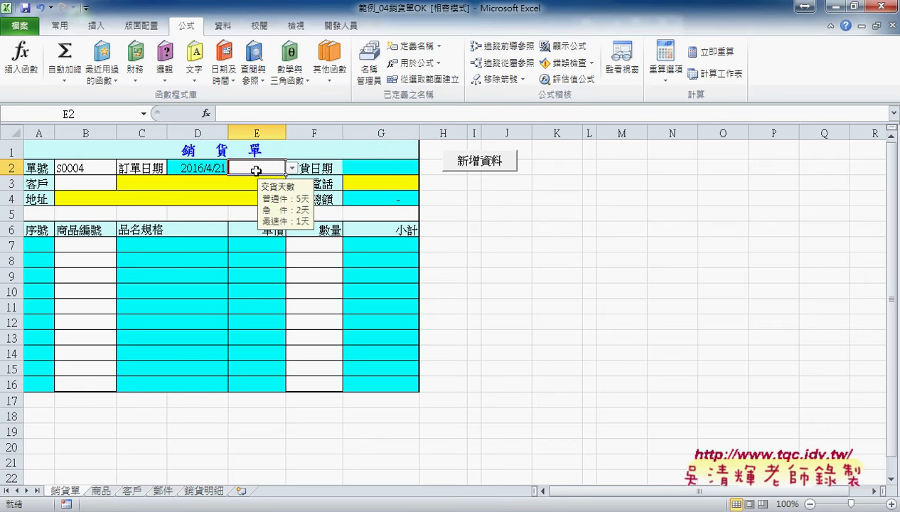
left_click(380, 171)
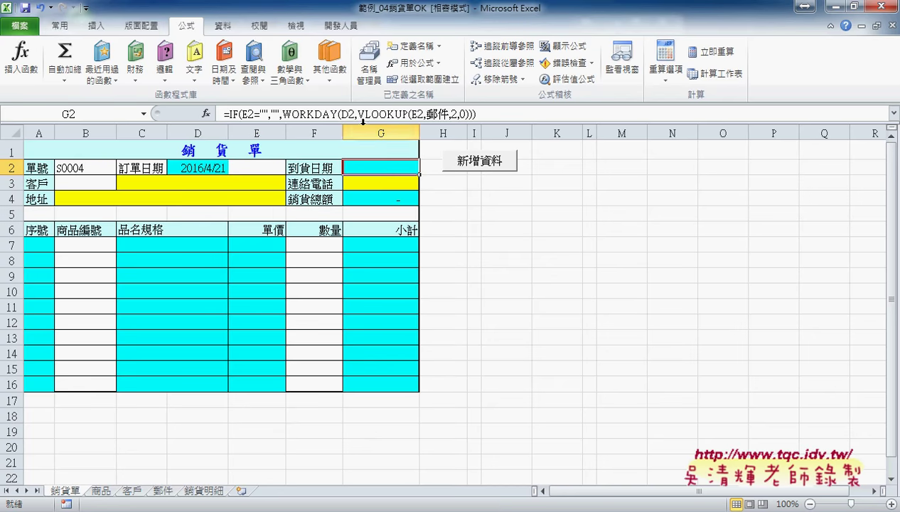
left_click(232, 114)
left_click(206, 114)
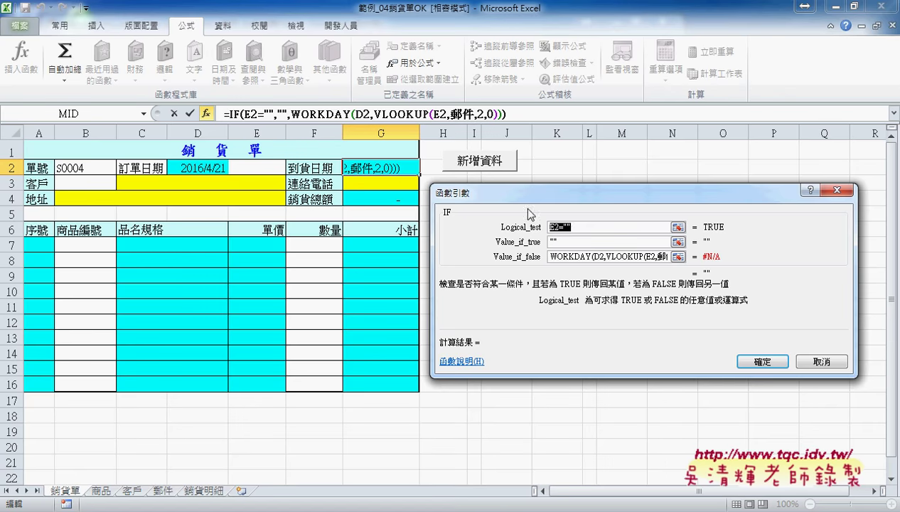
left_click(578, 225)
key("Tab")
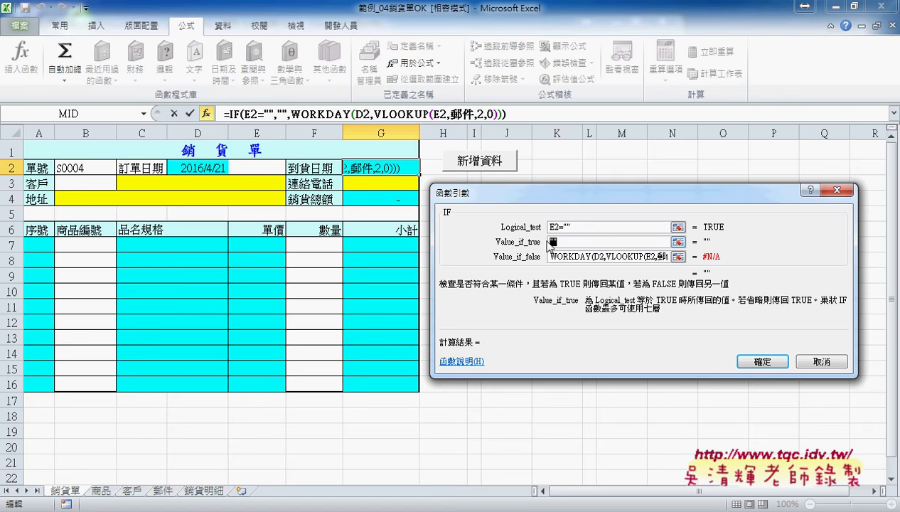
key("Tab")
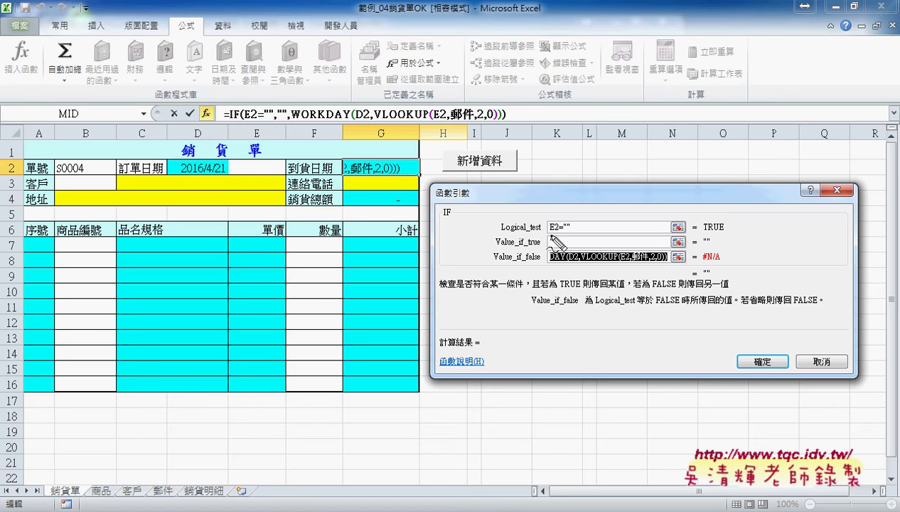
left_click_drag(550, 232, 571, 233)
mouse_move(269, 173)
left_mouse_down()
mouse_move(236, 158)
mouse_move(272, 177)
left_mouse_up()
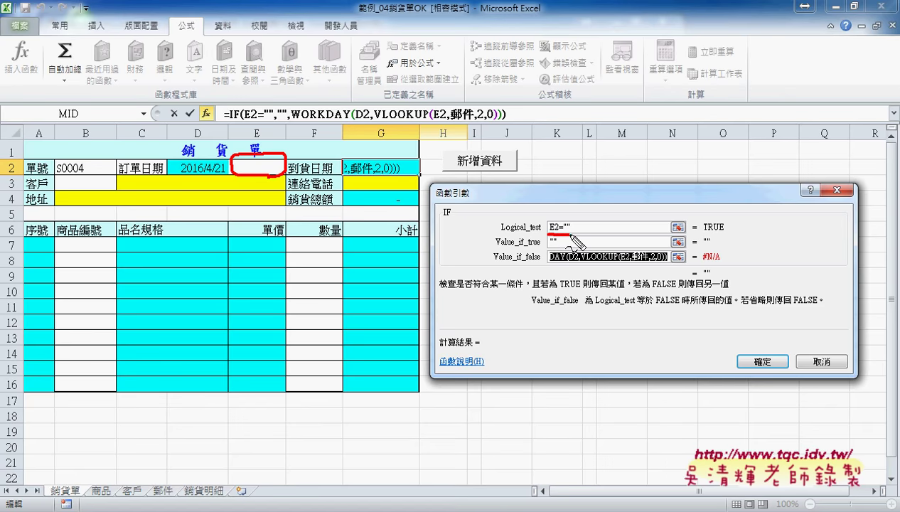